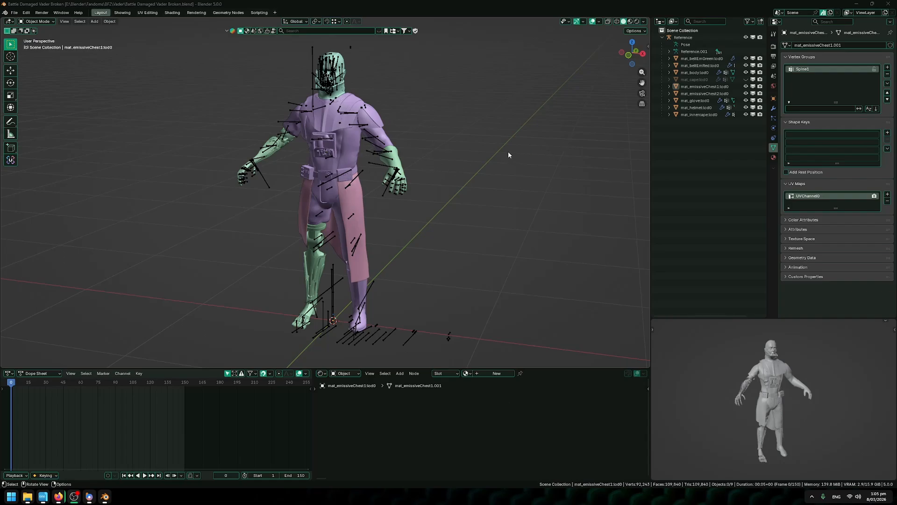
# Step: Import the original Darth Vader mesh FBX from the Samples meshes folder into the scene
pyautogui.click(702, 87)
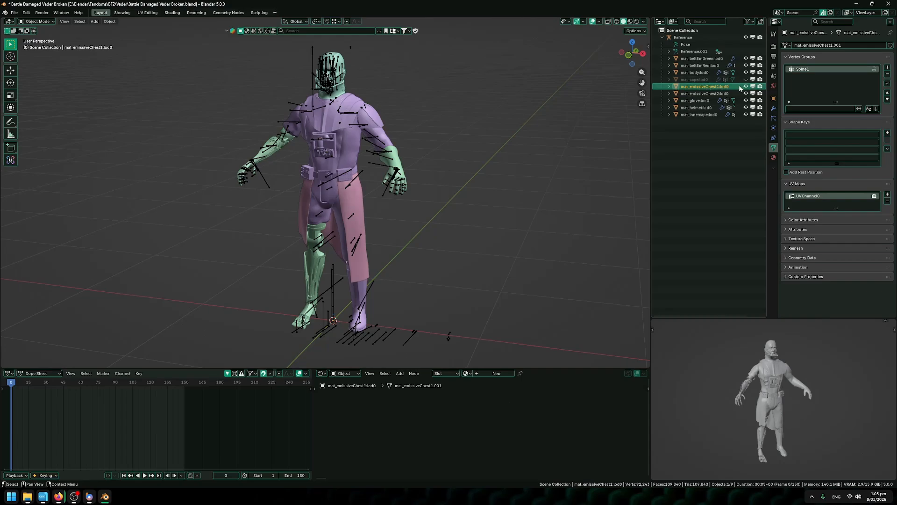
pyautogui.click(501, 234)
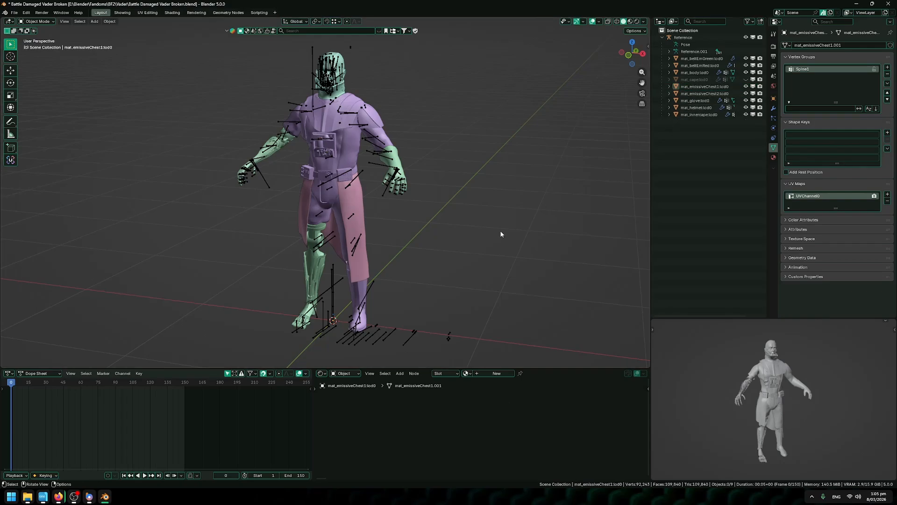
pyautogui.click(14, 13)
pyautogui.moveTo(28, 112)
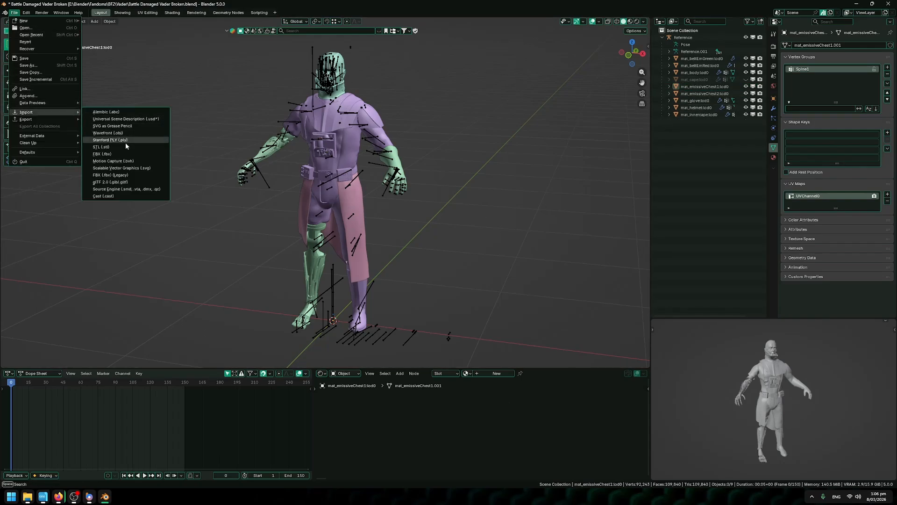
pyautogui.click(103, 154)
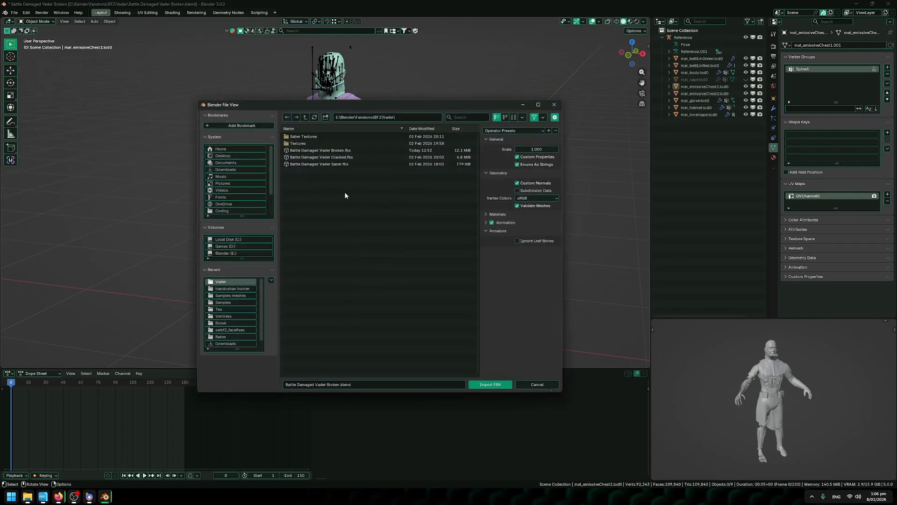
pyautogui.click(409, 115)
pyautogui.press('Return')
pyautogui.doubleClick(397, 148)
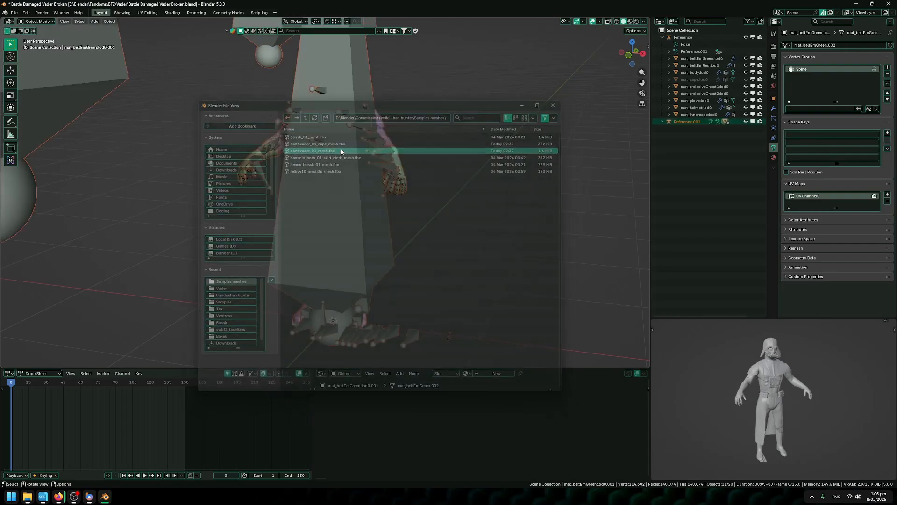
# Step: Expand the imported Reference.001 armature to examine its mesh objects, and delete the whole imported hierarchy
pyautogui.click(662, 122)
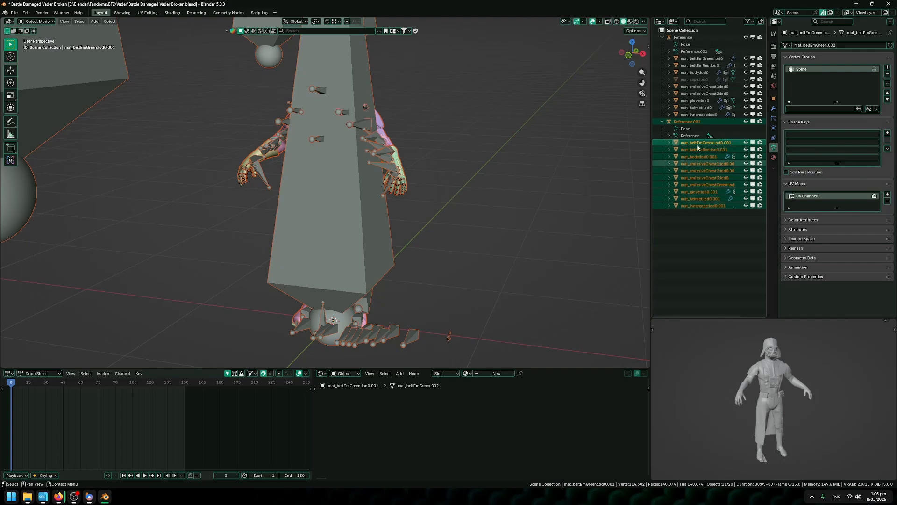
pyautogui.moveTo(496, 179); pyautogui.dragTo(456, 173, button='middle')
pyautogui.press('Delete')
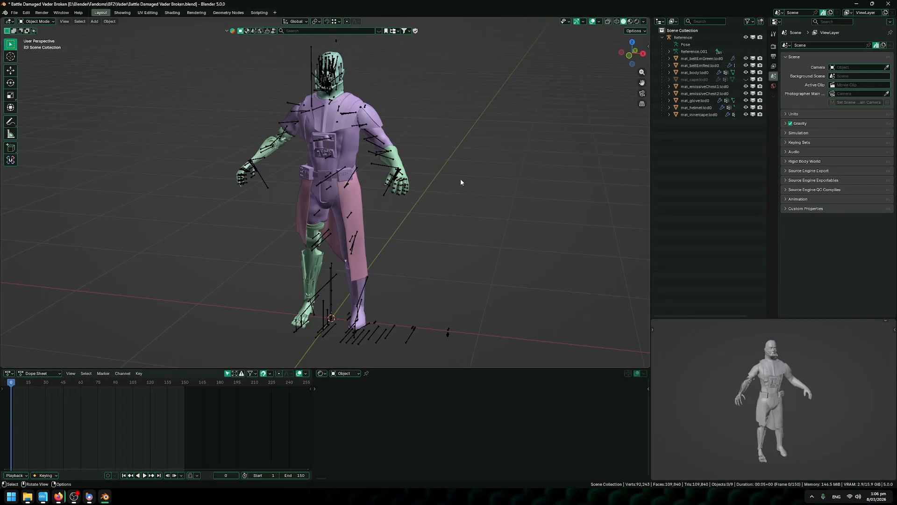
# Step: Select all visible objects of the damaged Vader character and open the FBX export for them
pyautogui.moveTo(448, 172); pyautogui.dragTo(439, 168, button='middle')
pyautogui.press('a')
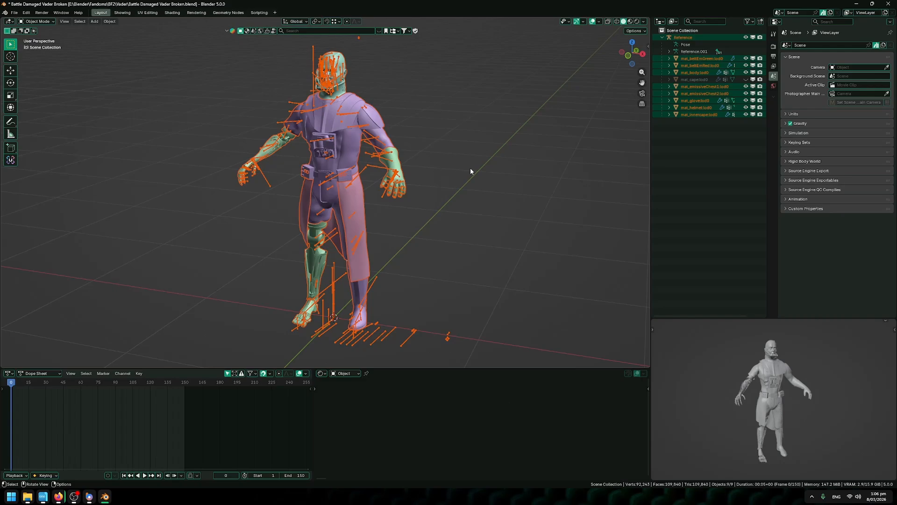
pyautogui.press('q')
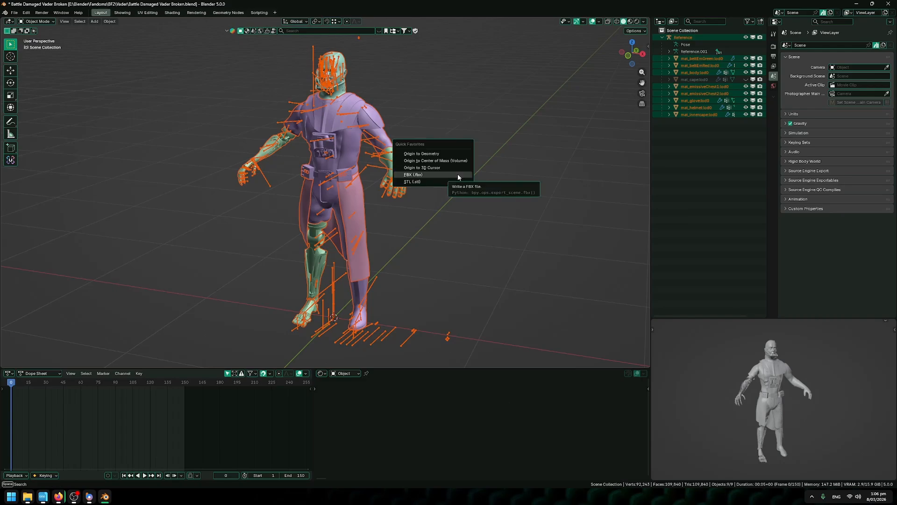
pyautogui.click(458, 176)
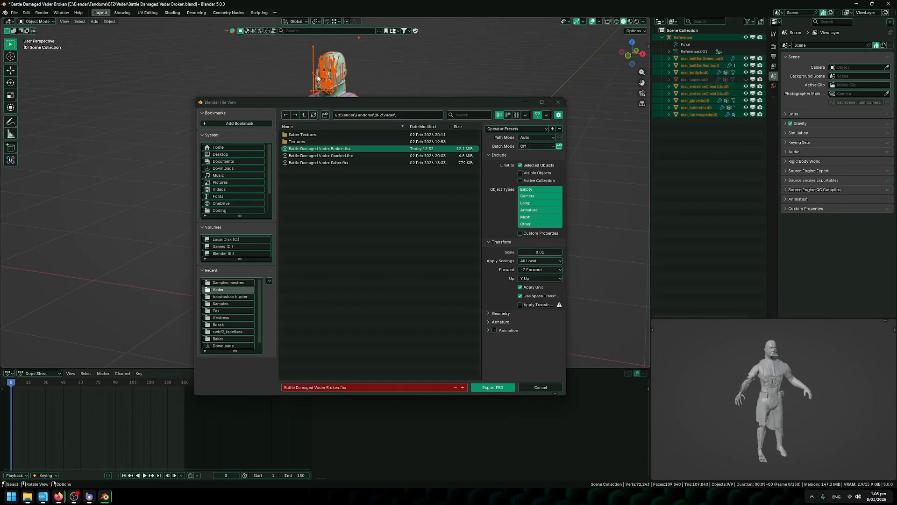
# Step: Review the geometry and armature options of the FBX export
pyautogui.click(503, 242)
pyautogui.click(505, 250)
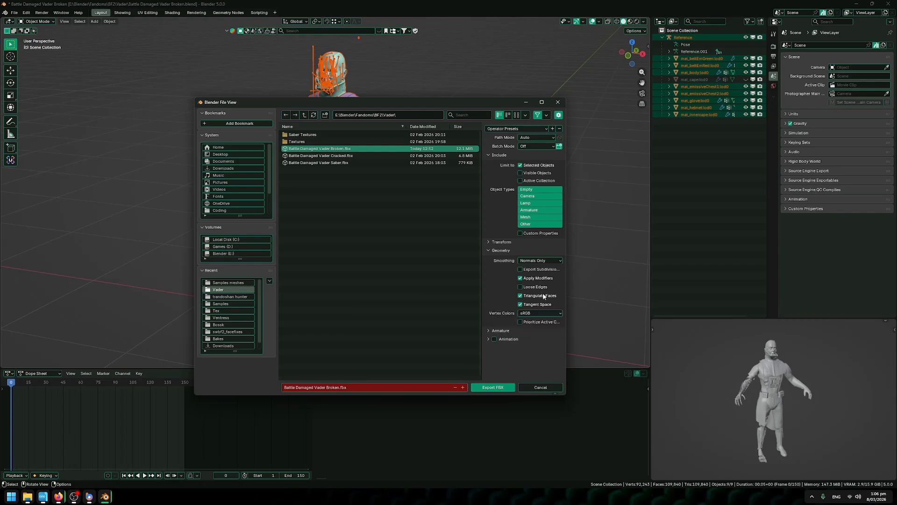
pyautogui.click(506, 251)
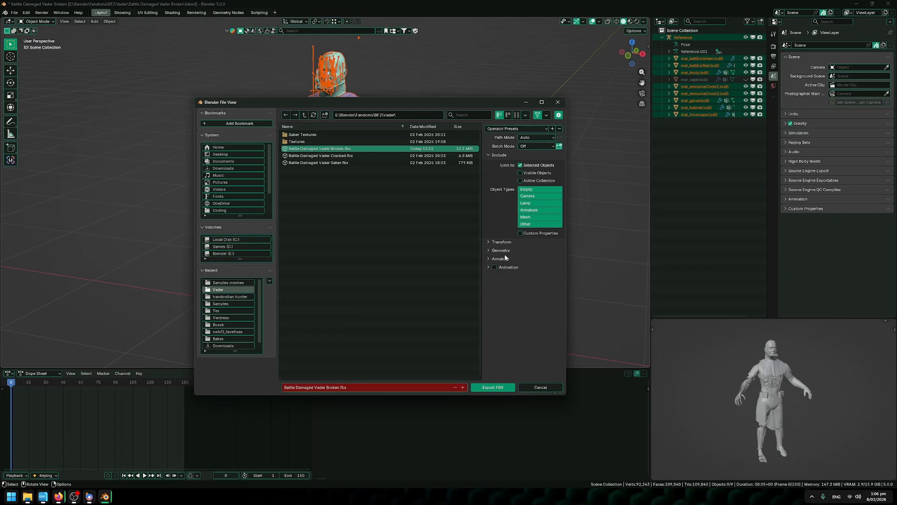
pyautogui.click(506, 259)
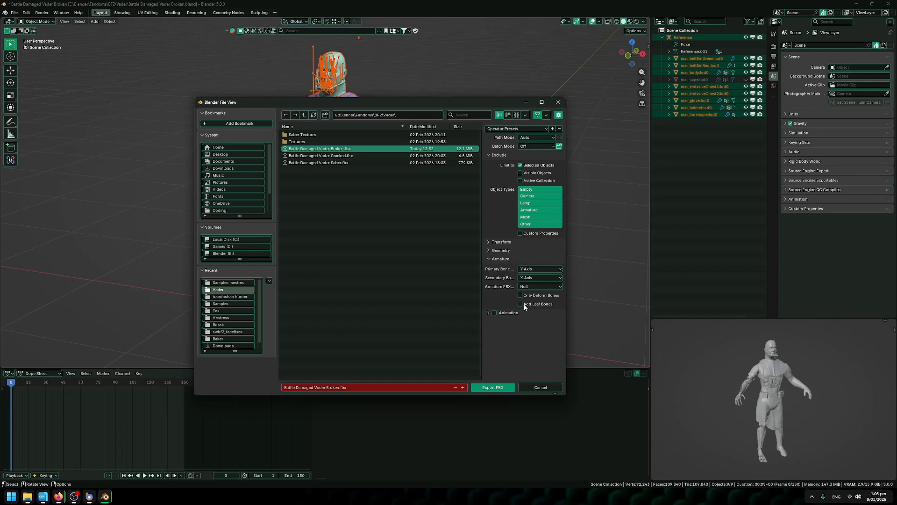
pyautogui.click(507, 260)
pyautogui.click(508, 261)
pyautogui.click(496, 262)
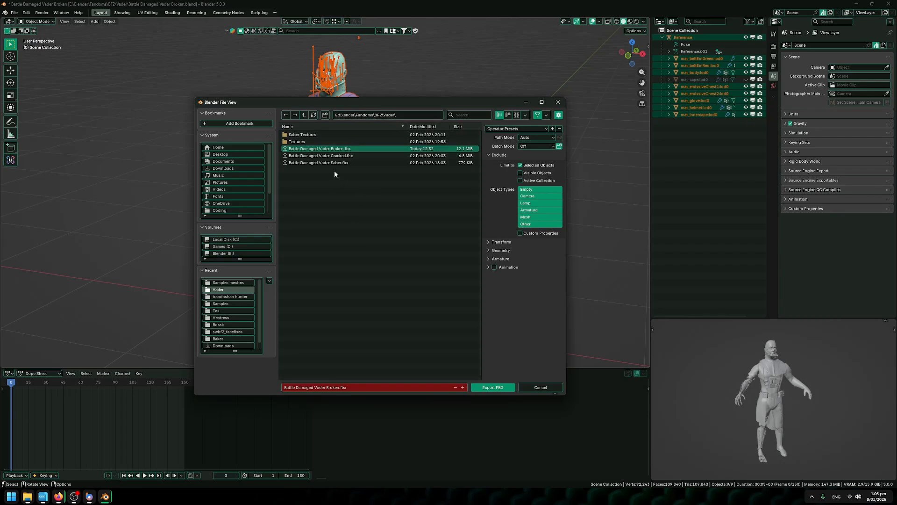
# Step: Export the selection over Battle Damaged Vader Broken.fbx and save the Blender file
pyautogui.click(513, 386)
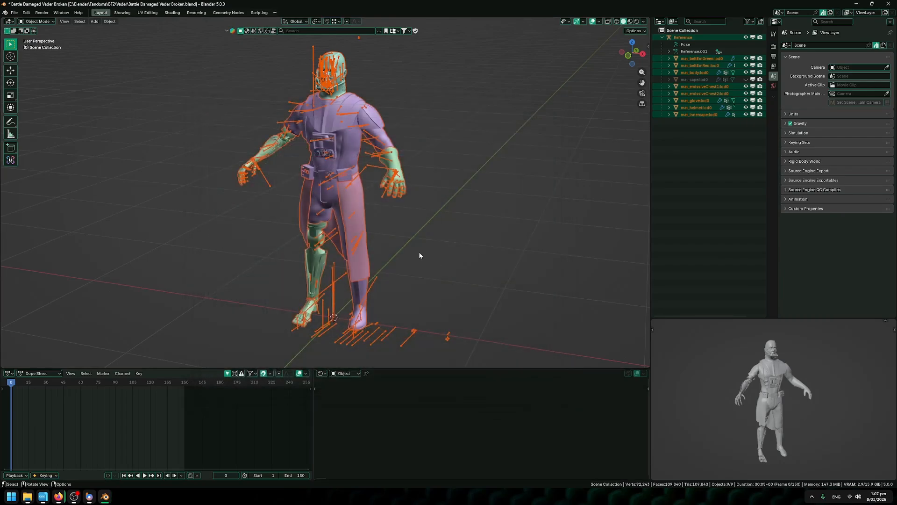
pyautogui.hotkey('ctrl', 's')
# Step: Switch to Firefox and look through the Frosty-Auto-LOD-Generator repository's main page and readme
pyautogui.hotkey('alt', 'Tab')
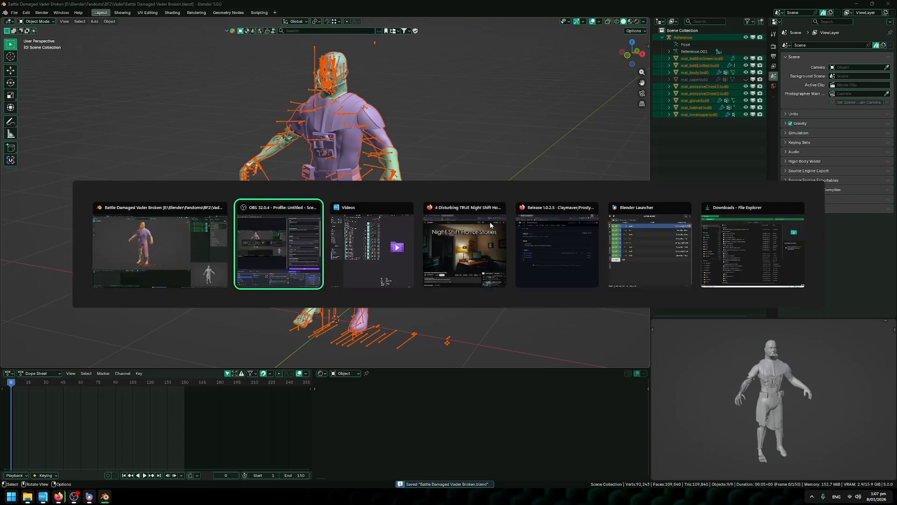
pyautogui.click(558, 251)
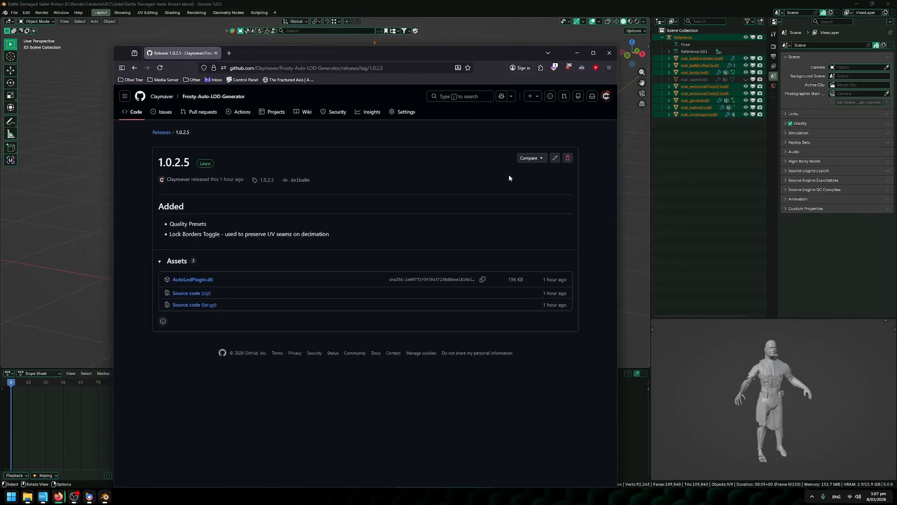
pyautogui.click(211, 97)
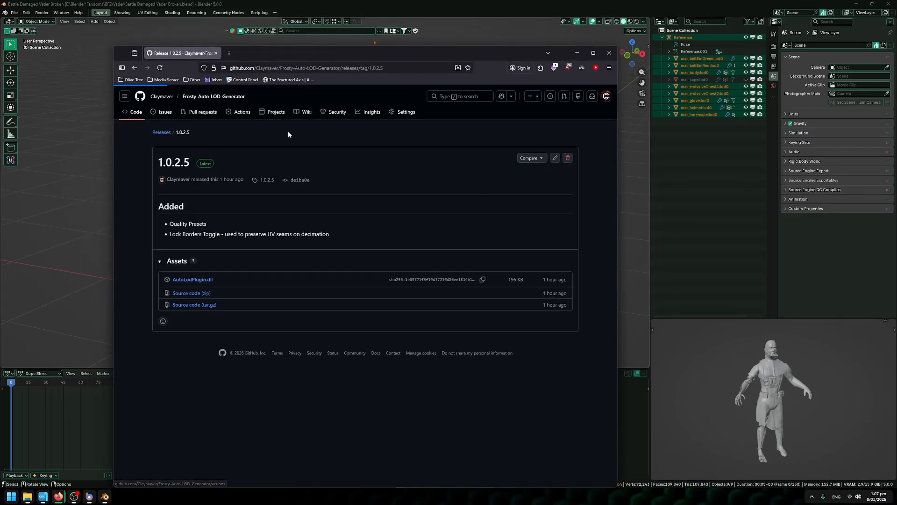
pyautogui.scroll(-2, 365, 239)
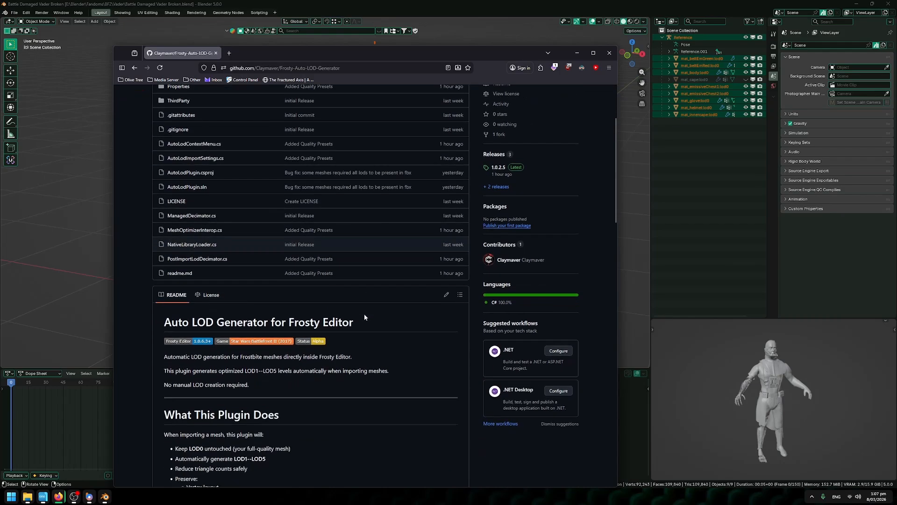
pyautogui.scroll(2, 380, 316)
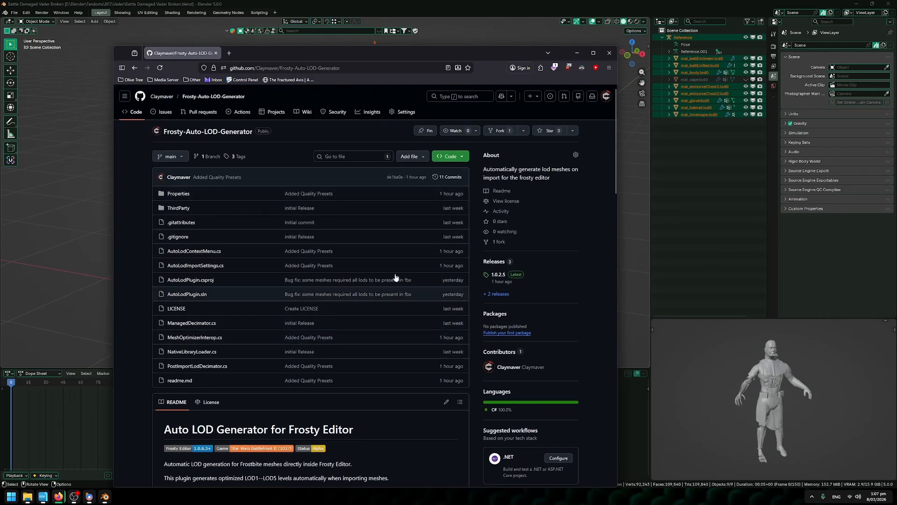
# Step: Download AutoLodPlugin.dll from the repository's 1.0.2.5 release, show it in its folder and minimize the browser
pyautogui.click(498, 275)
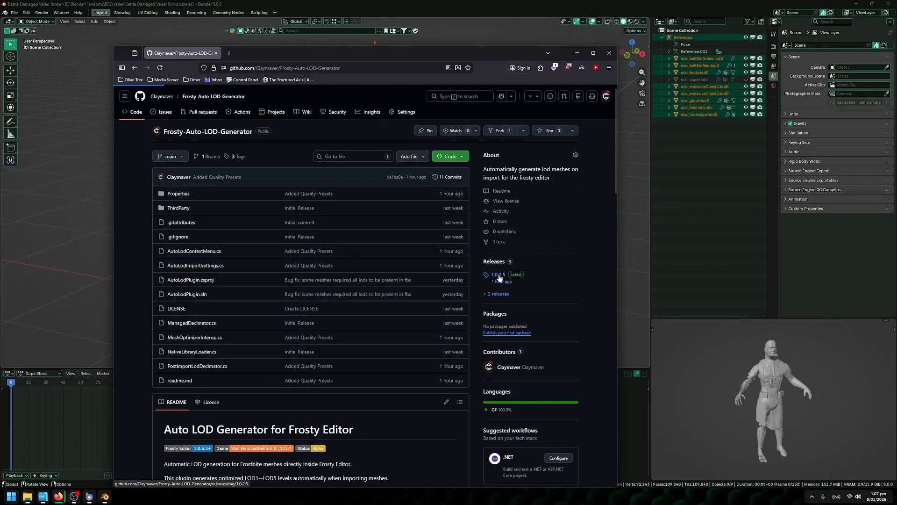
pyautogui.click(194, 279)
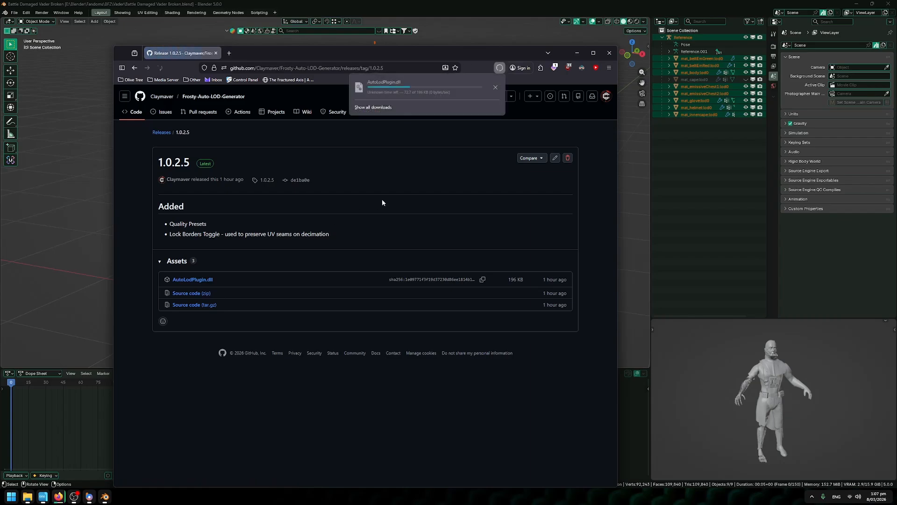
pyautogui.click(500, 70)
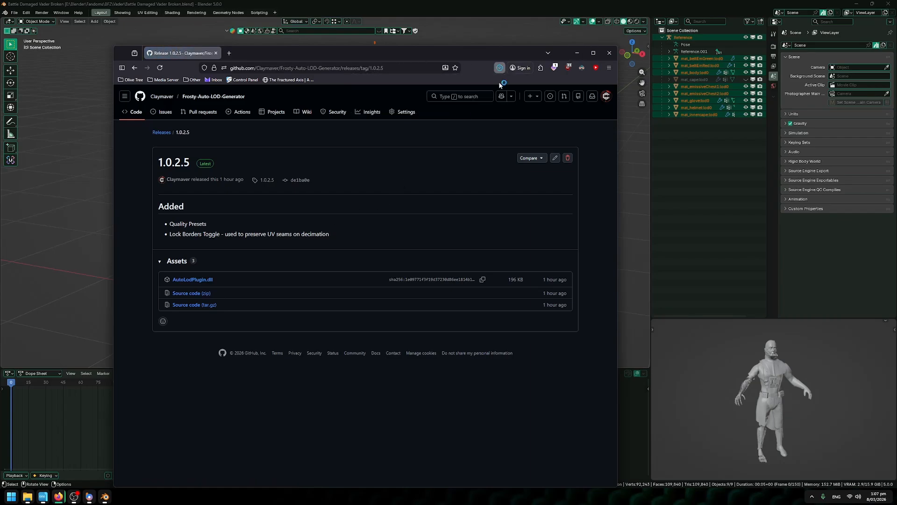
pyautogui.click(576, 53)
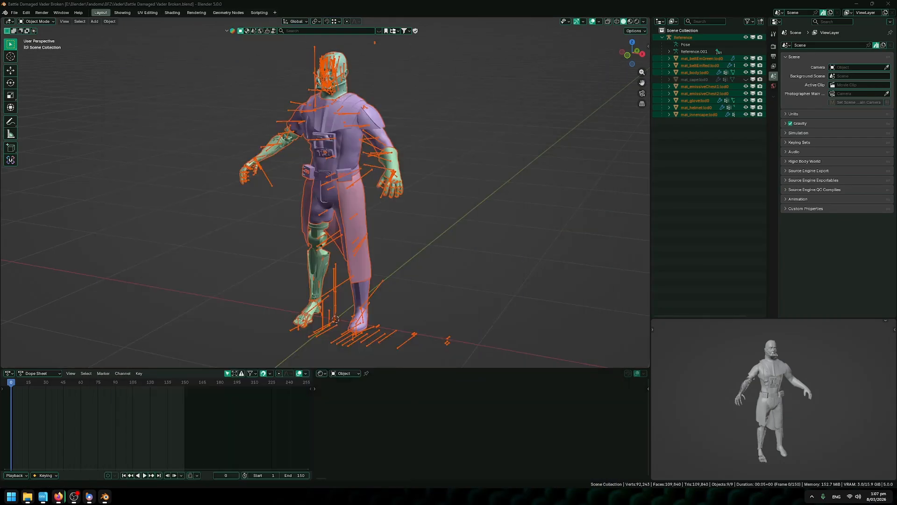
# Step: Copy AutoLodPlugin.dll from Downloads into the FrostyEditor Plugins folder, allowing TeraCopy to make changes and replacing the existing file
pyautogui.moveTo(896, 106); pyautogui.dragTo(674, 115)
pyautogui.click(370, 233)
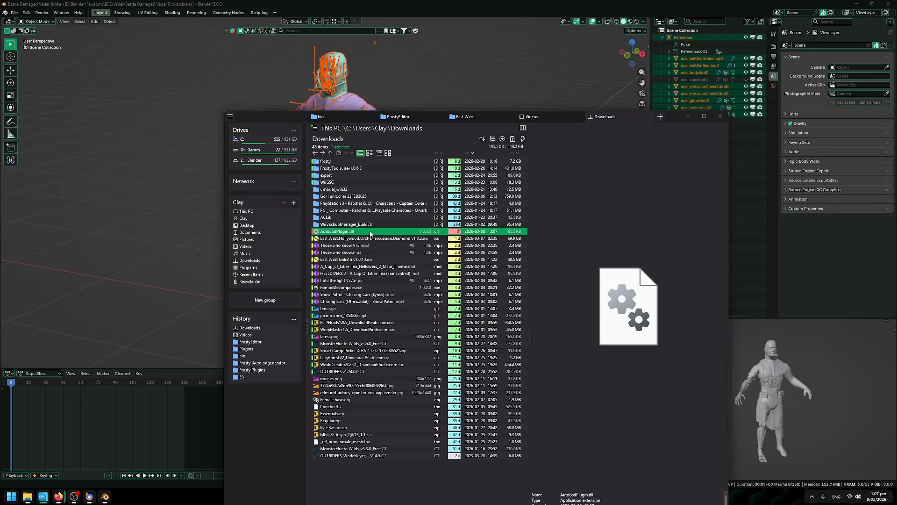
pyautogui.click(398, 117)
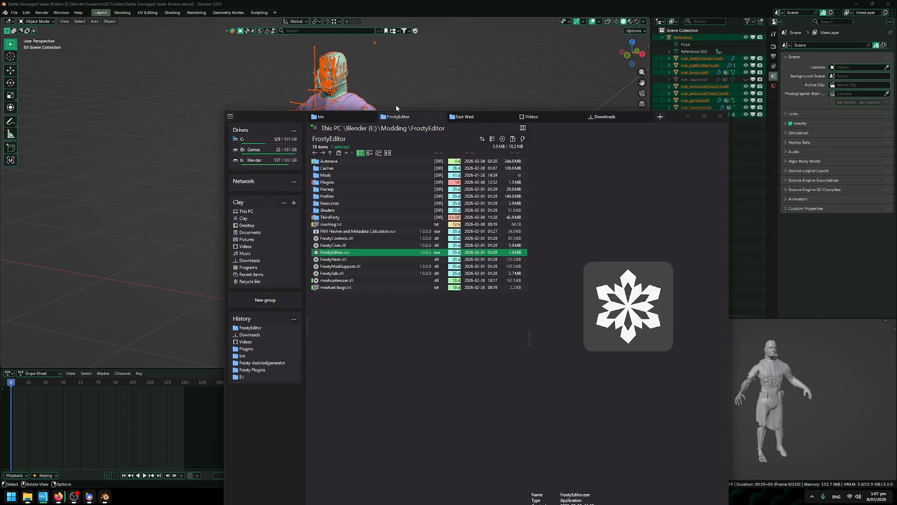
pyautogui.doubleClick(352, 181)
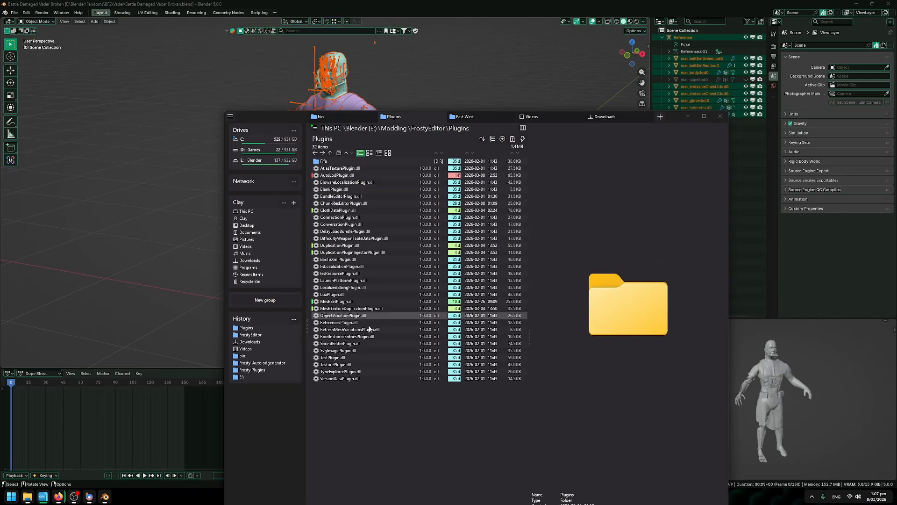
pyautogui.hotkey('ctrl', 'v')
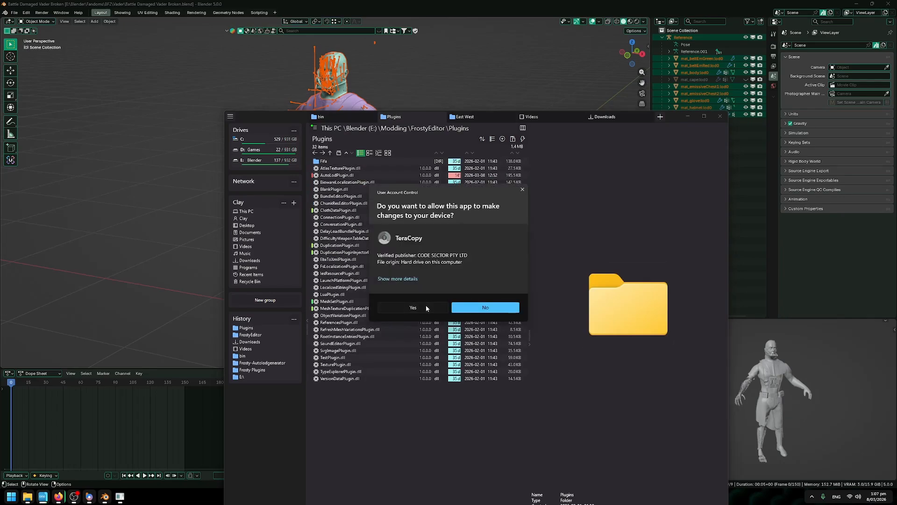
pyautogui.click(426, 307)
pyautogui.click(375, 226)
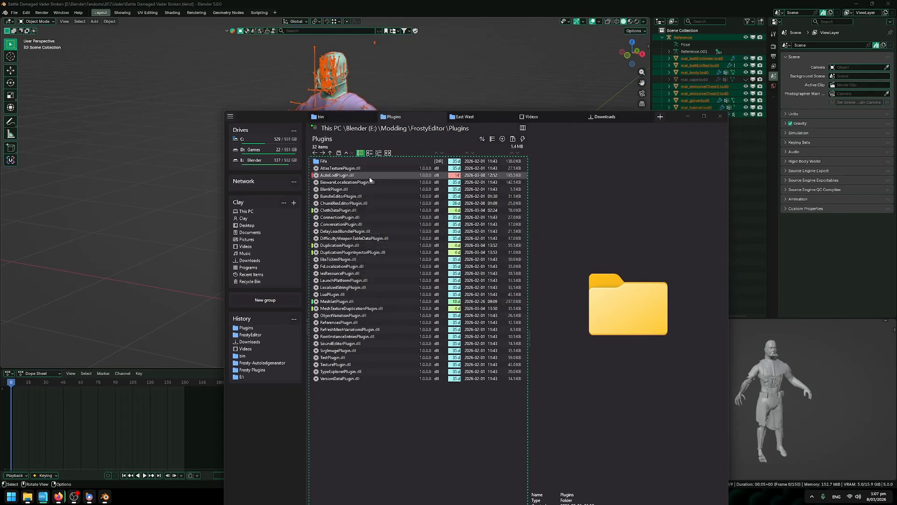
# Step: Launch FrostyEditor.exe from the FrostyEditor folder, switch to its window and check the log entry for the Auto LOD Generator plugin
pyautogui.click(422, 128)
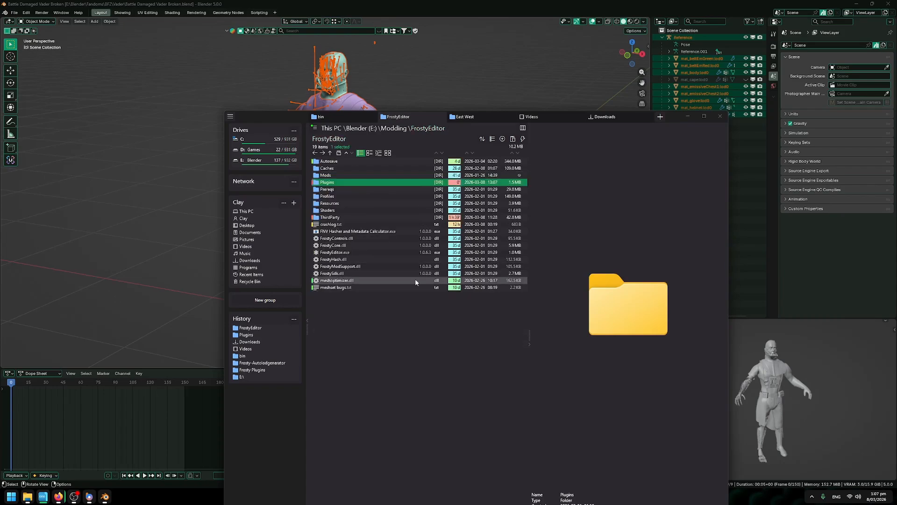
pyautogui.doubleClick(363, 254)
pyautogui.click(358, 308)
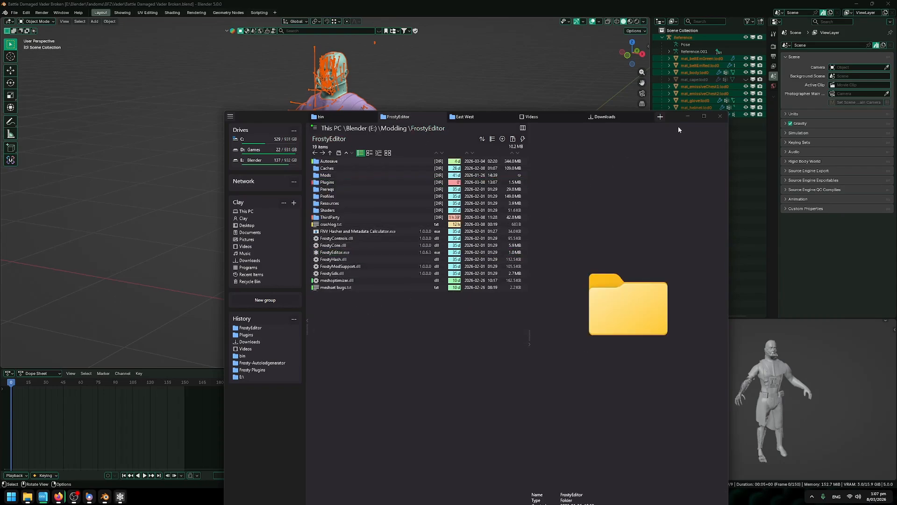
pyautogui.click(688, 117)
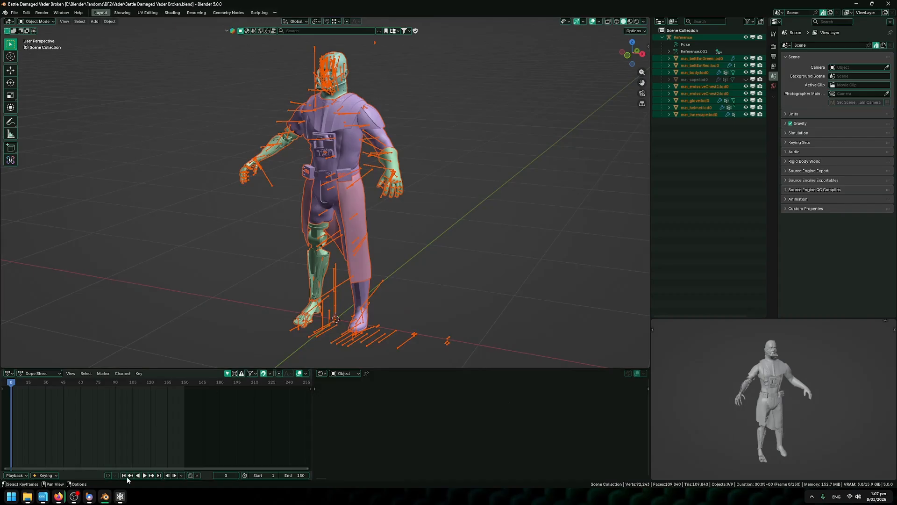
pyautogui.click(120, 496)
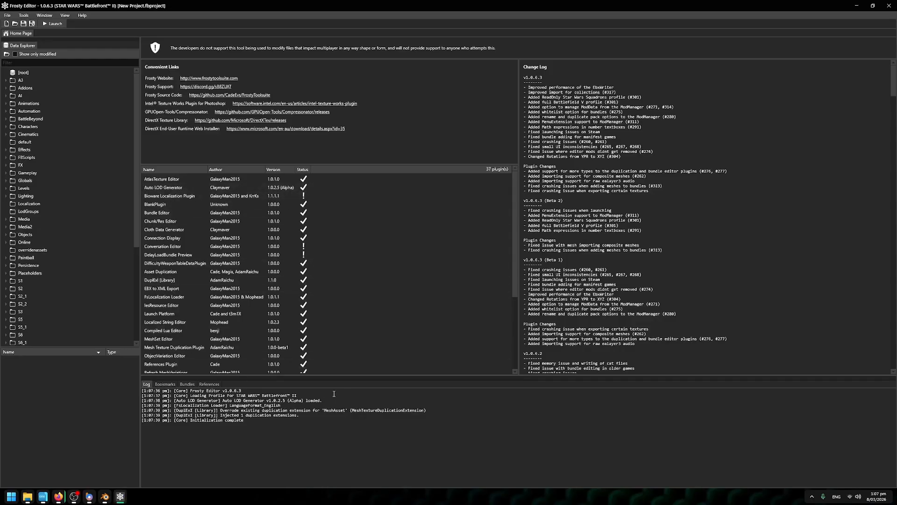
pyautogui.moveTo(325, 400); pyautogui.dragTo(140, 400)
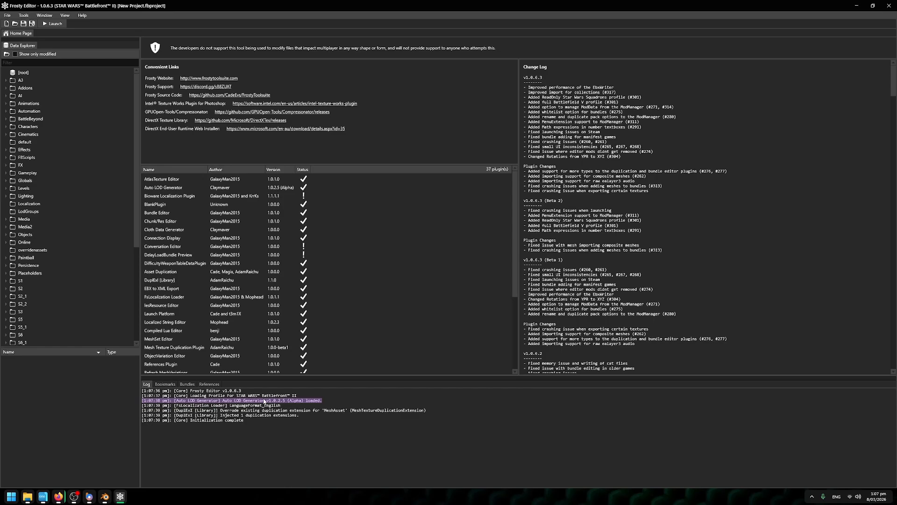
pyautogui.click(360, 408)
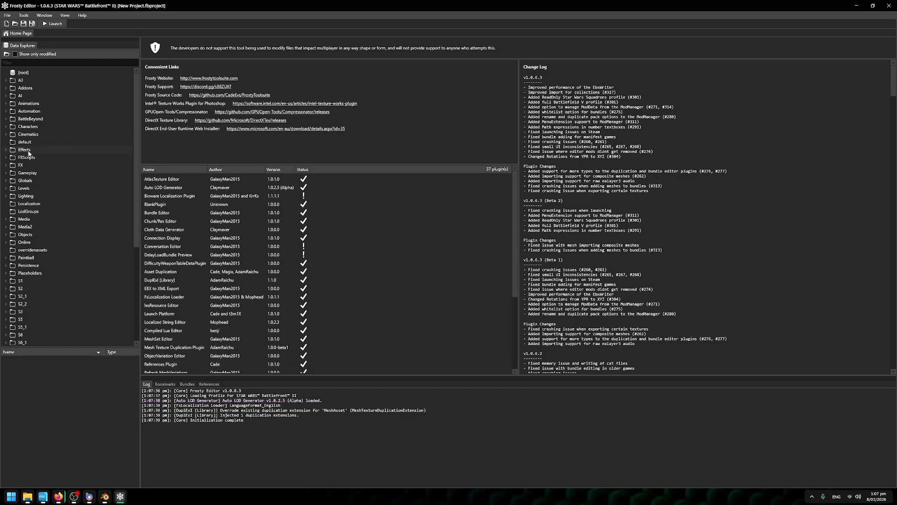
# Step: Filter the assets by "vader", go to Characters/Hero/DarthVader/DarthVader_01, and open darthvader_01_mesh to view the original model before closing it
pyautogui.click(64, 65)
pyautogui.write('vader')
pyautogui.doubleClick(47, 82)
pyautogui.doubleClick(49, 89)
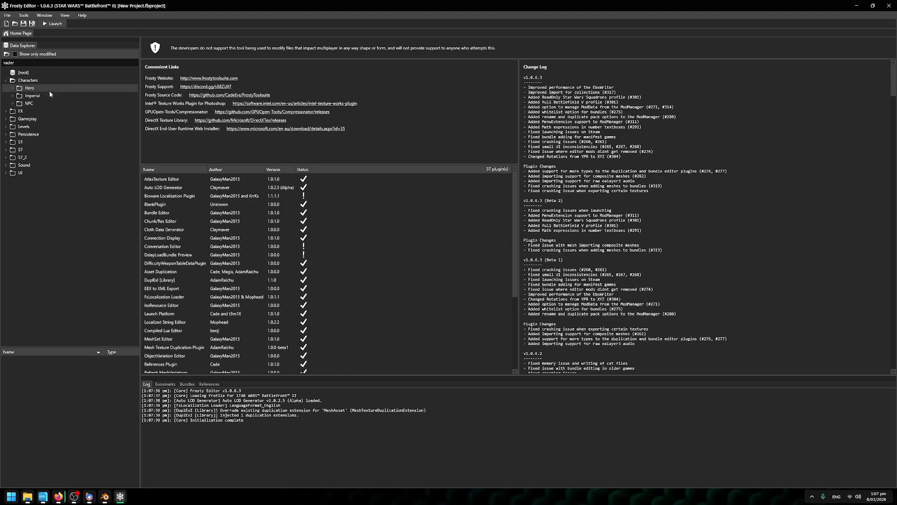
pyautogui.click(49, 96)
pyautogui.doubleClick(42, 95)
pyautogui.click(50, 104)
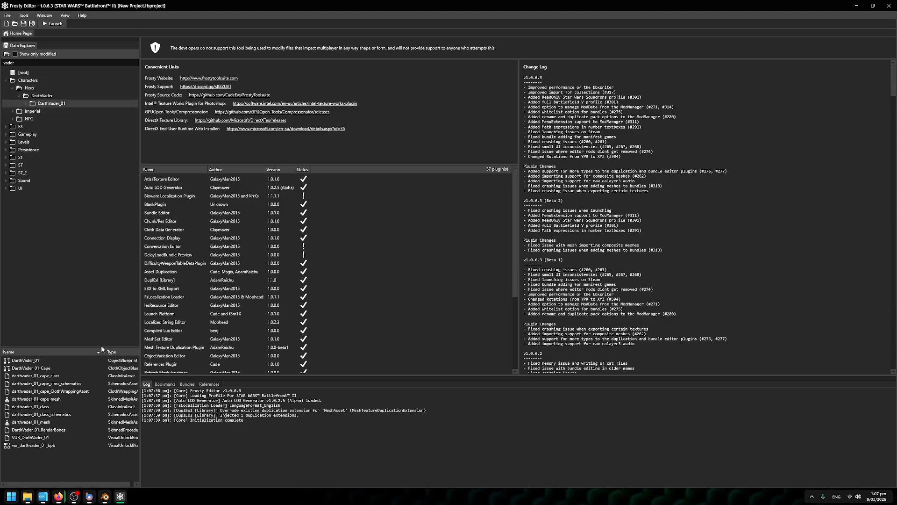
pyautogui.doubleClick(64, 422)
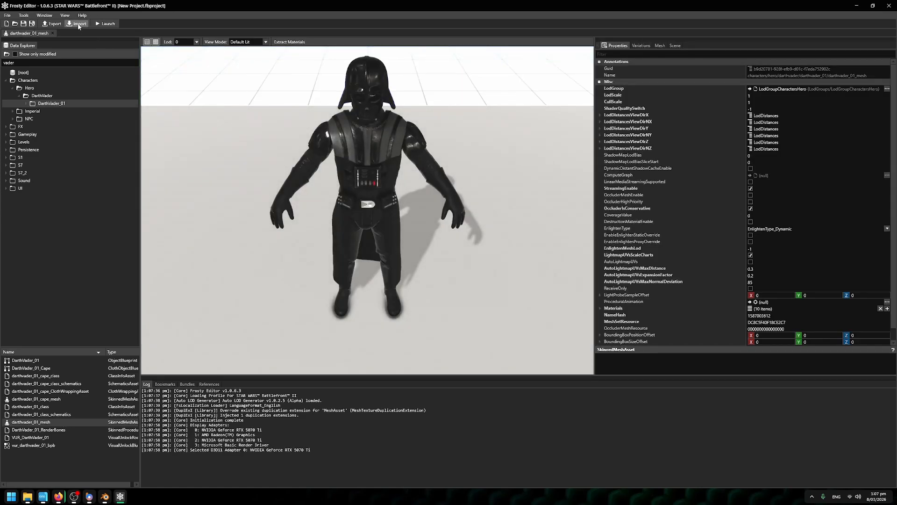
pyautogui.click(53, 33)
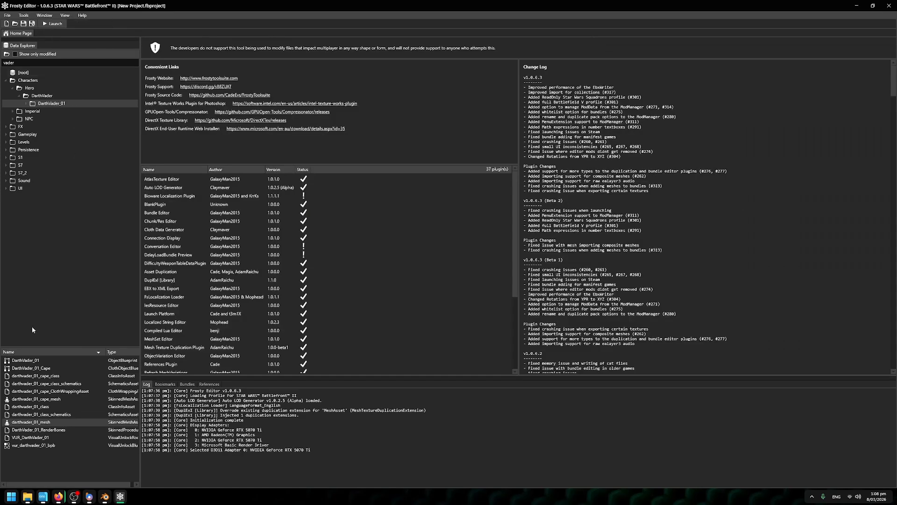
# Step: Start an Auto LOD FBX import on darthvader_01_mesh using Battle Damaged Vader Broken.fbx
pyautogui.rightClick(56, 423)
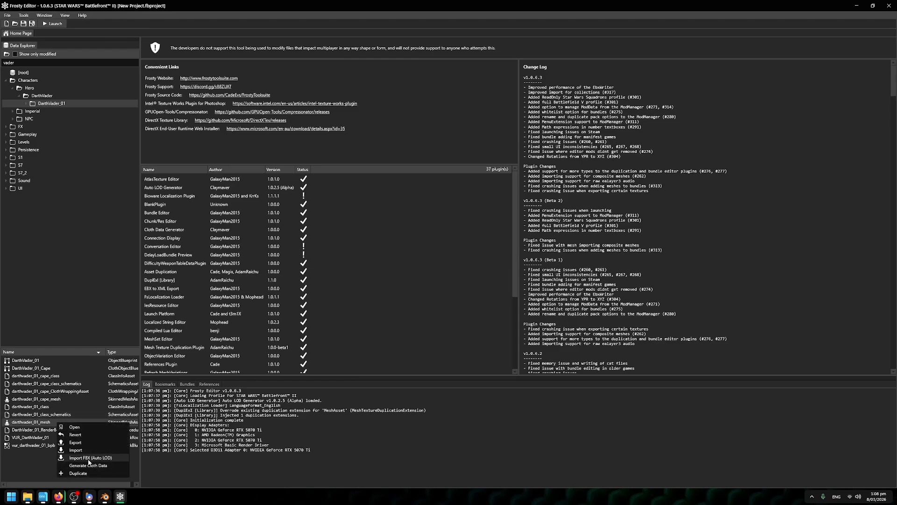
pyautogui.click(112, 459)
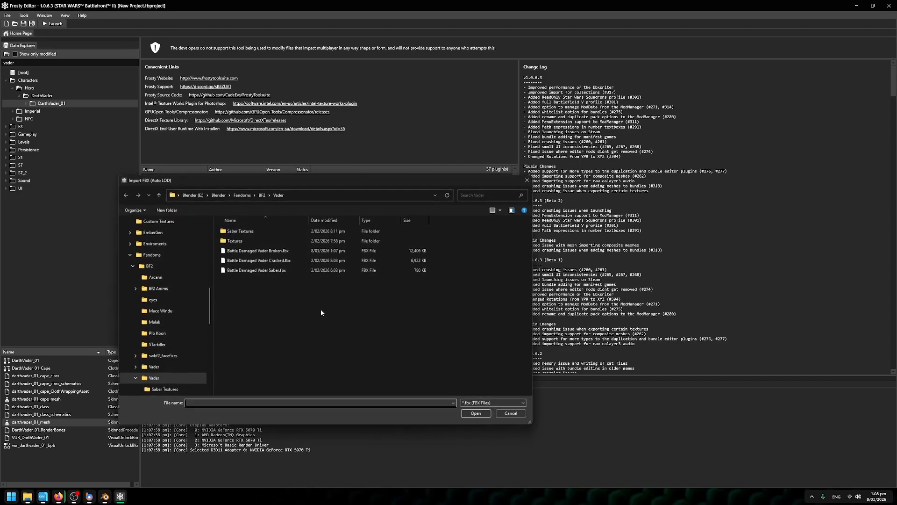
pyautogui.click(288, 251)
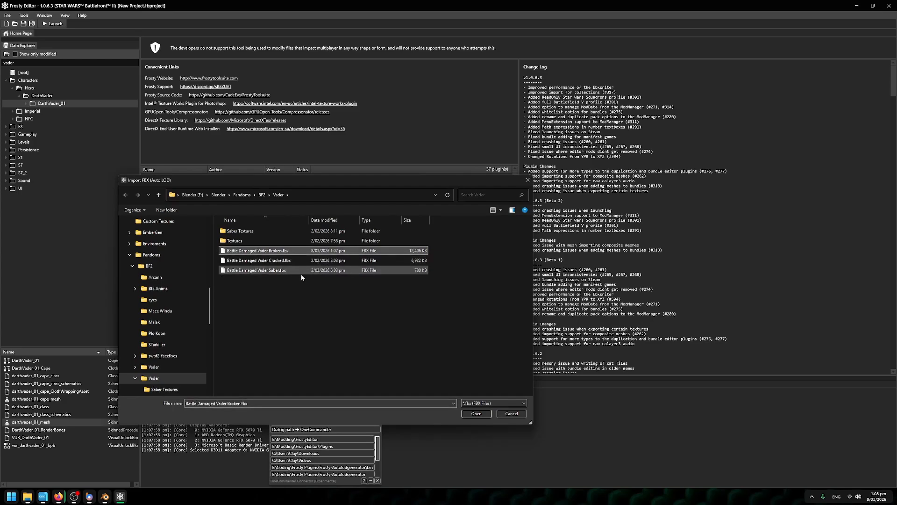
pyautogui.click(476, 413)
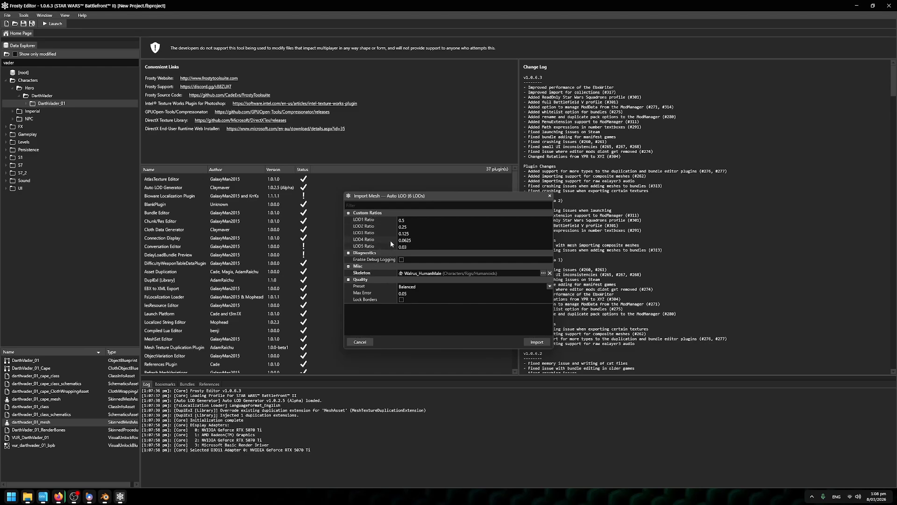
# Step: Try the Custom quality preset for the Auto LOD import, and set the preset back to Balanced
pyautogui.click(410, 290)
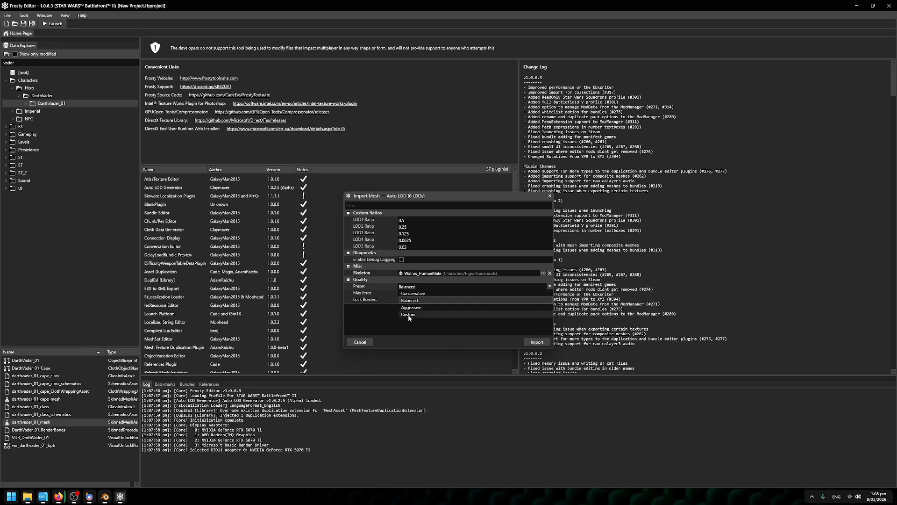
pyautogui.click(411, 315)
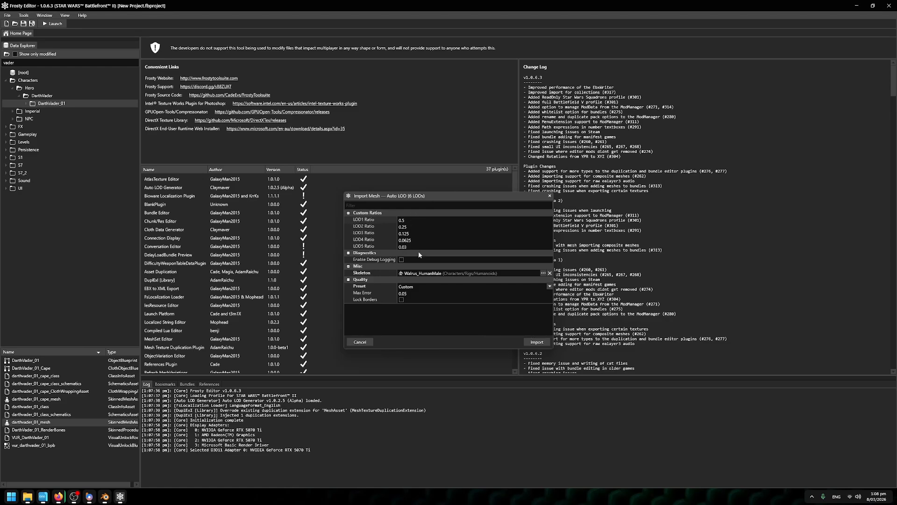
pyautogui.click(403, 287)
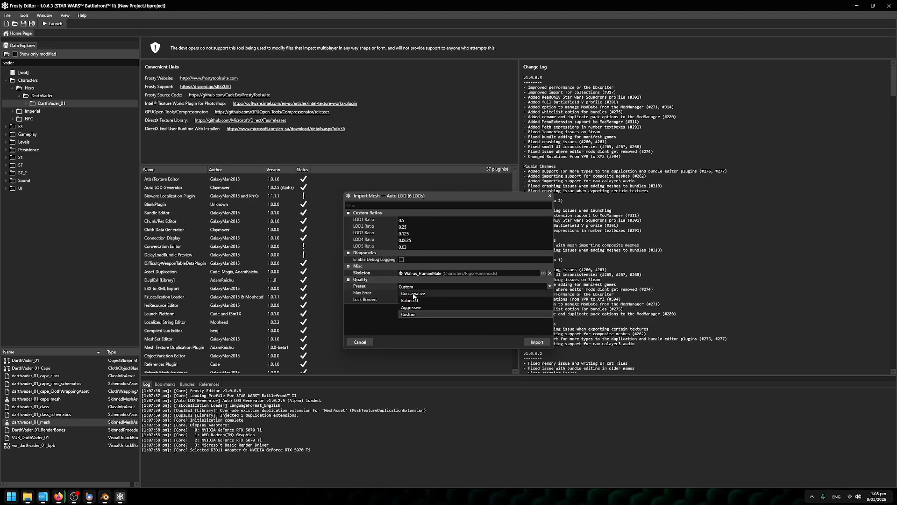
pyautogui.click(420, 300)
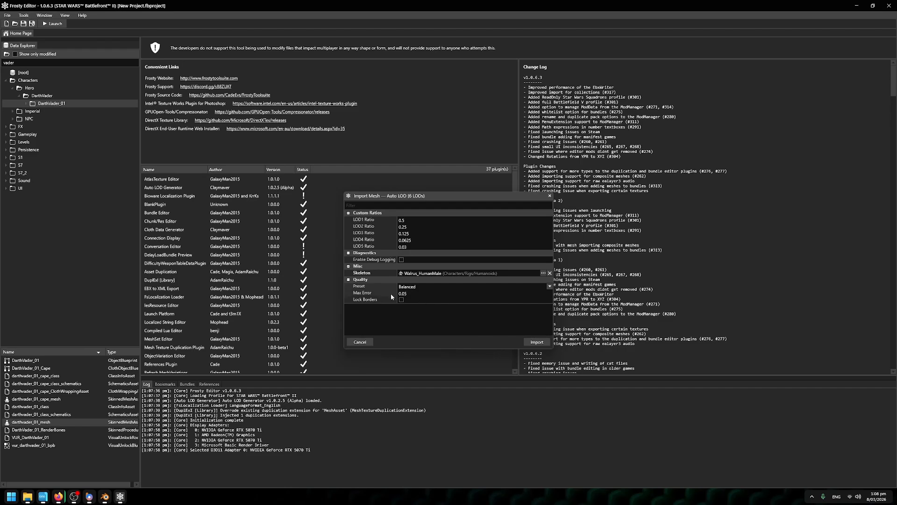
# Step: Turn on Lock Borders, run the Auto LOD mesh import, and check the generated LOD entries in the log
pyautogui.click(401, 299)
pyautogui.click(537, 342)
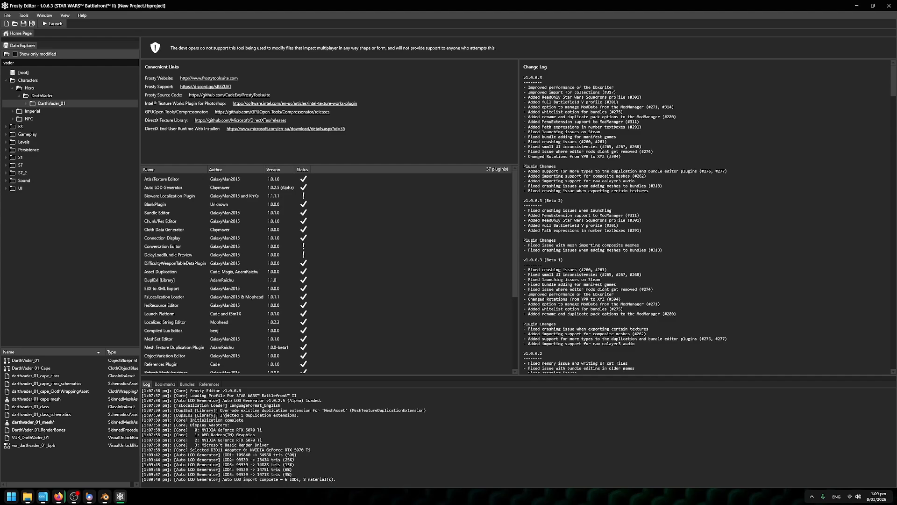
pyautogui.moveTo(294, 474); pyautogui.dragTo(251, 455)
pyautogui.click(297, 462)
# Step: Open the imported darthvader_01_mesh and inspect the battle-damaged model from another angle
pyautogui.doubleClick(99, 420)
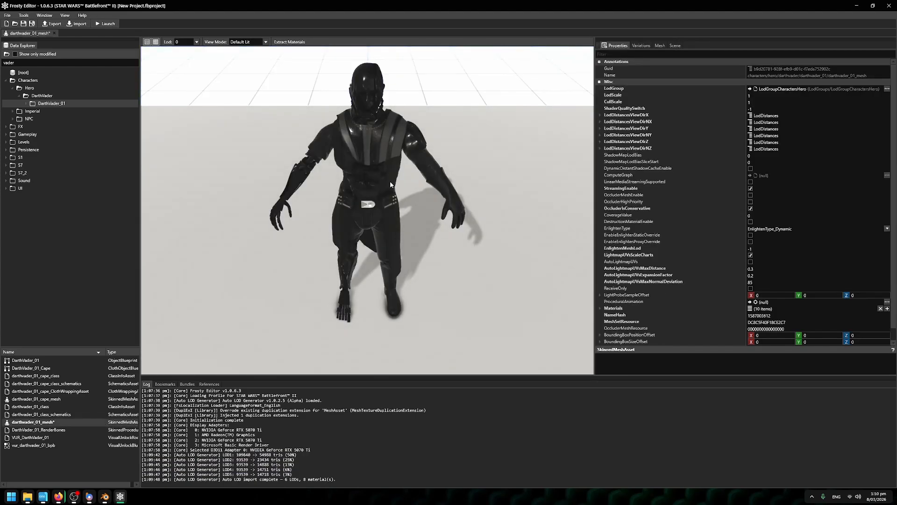
pyautogui.moveTo(412, 224); pyautogui.dragTo(337, 212, button='right')
pyautogui.press('w')
pyautogui.press('s')
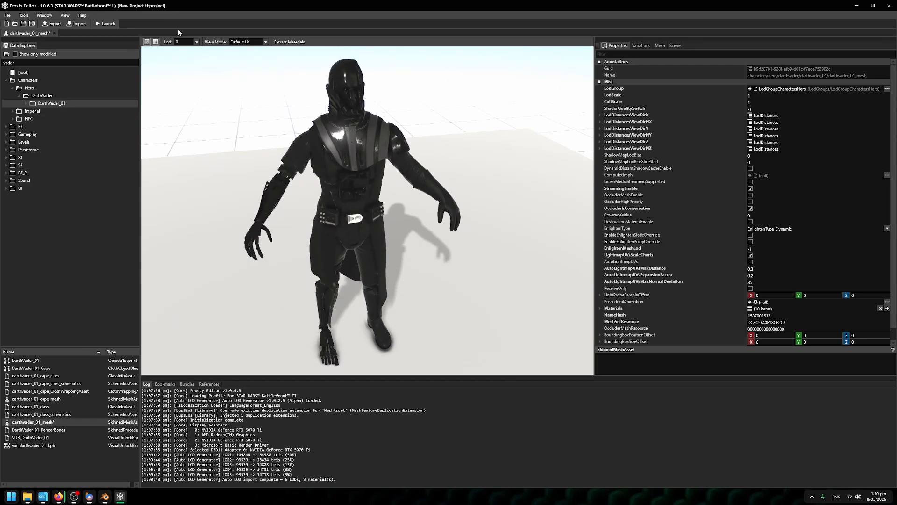
# Step: Preview the imported mesh at LODs 1, 2, 3 and 5 in turn
pyautogui.click(187, 42)
pyautogui.click(182, 56)
pyautogui.click(189, 41)
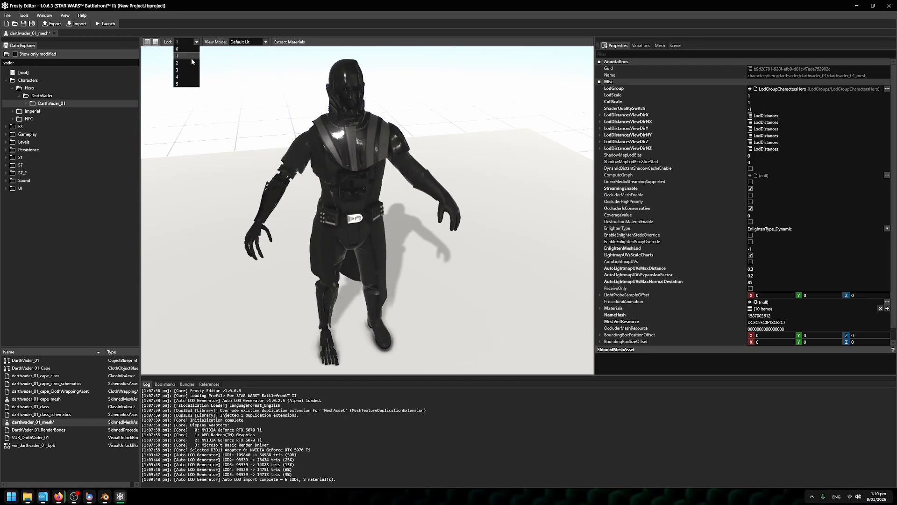
pyautogui.click(190, 62)
pyautogui.click(189, 42)
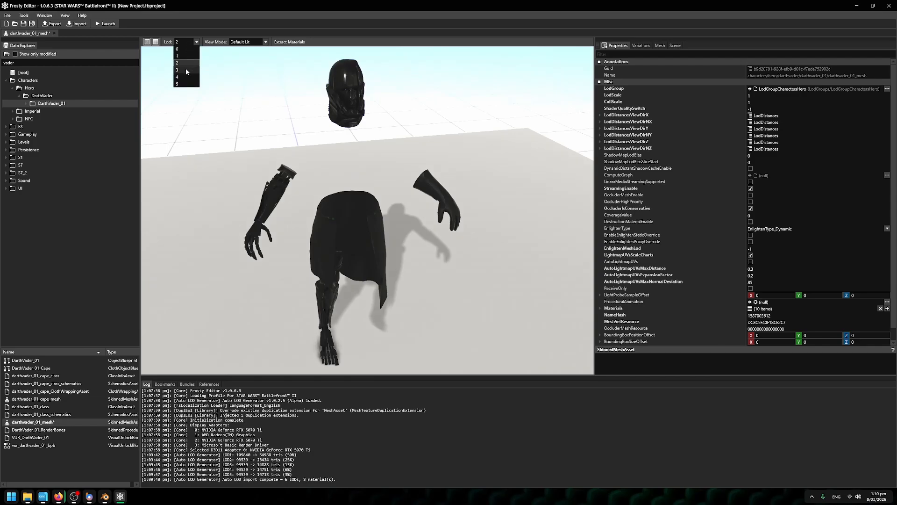
pyautogui.click(186, 69)
pyautogui.click(189, 42)
pyautogui.click(184, 83)
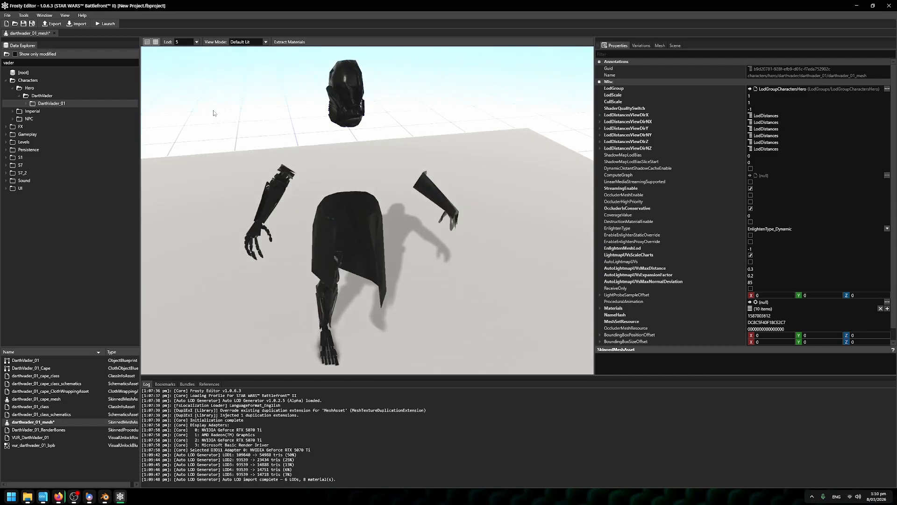
# Step: Examine the LOD 5 model nearer and farther away, and return the preview to LOD 0
pyautogui.press('w')
pyautogui.moveTo(326, 158)
pyautogui.mouseDown(button='right')
pyautogui.moveTo(326, 98)
pyautogui.moveTo(326, 154)
pyautogui.mouseUp(button='right')
pyautogui.press('s')
pyautogui.press('s')
pyautogui.click(189, 42)
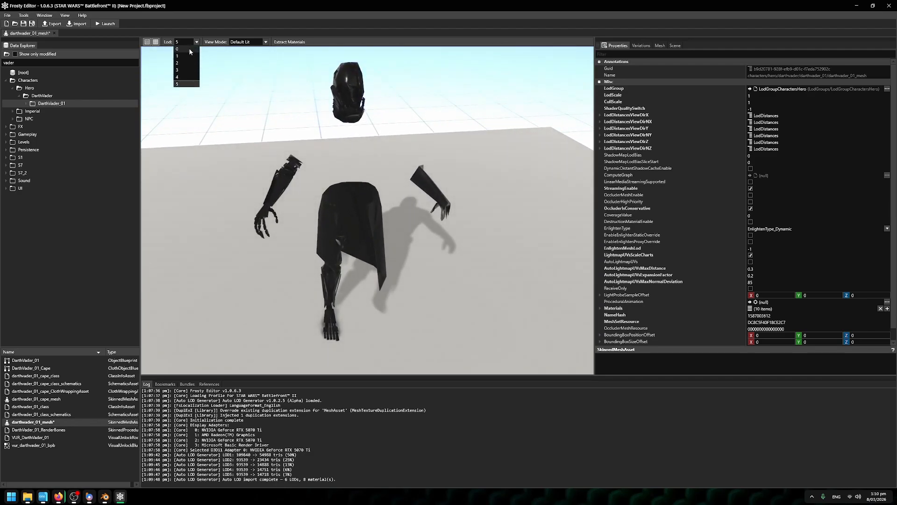
pyautogui.click(187, 49)
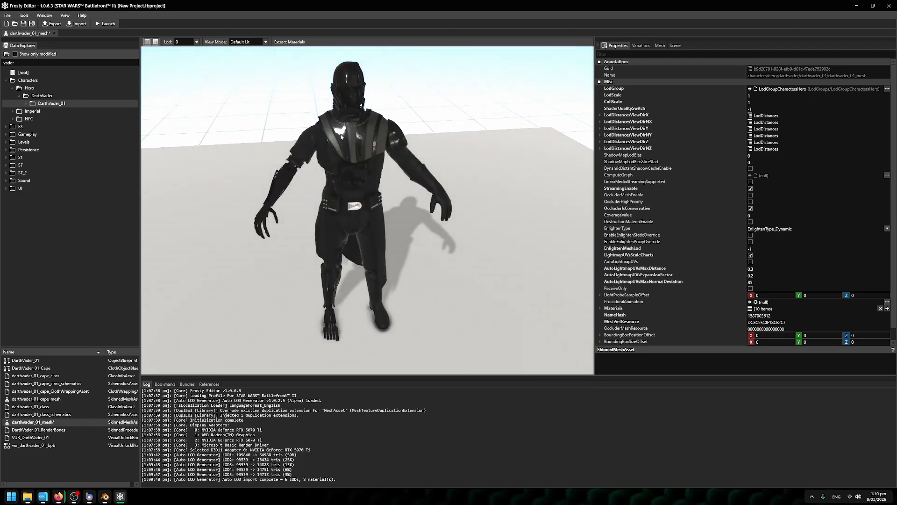